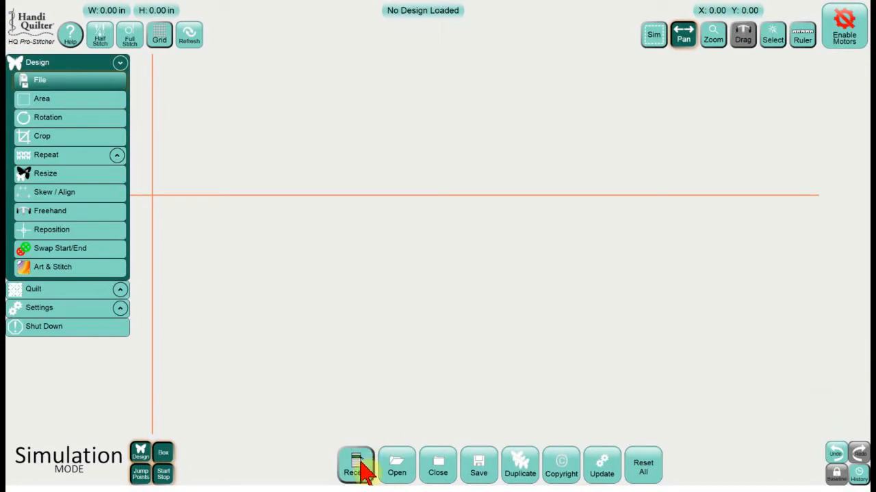
# - Open the recent LCPANTO0040 Ribbon Candy_540 design and resize it to a height of 1.5 in with the aspect ratio locked
pyautogui.click(362, 470)
pyautogui.click(270, 257)
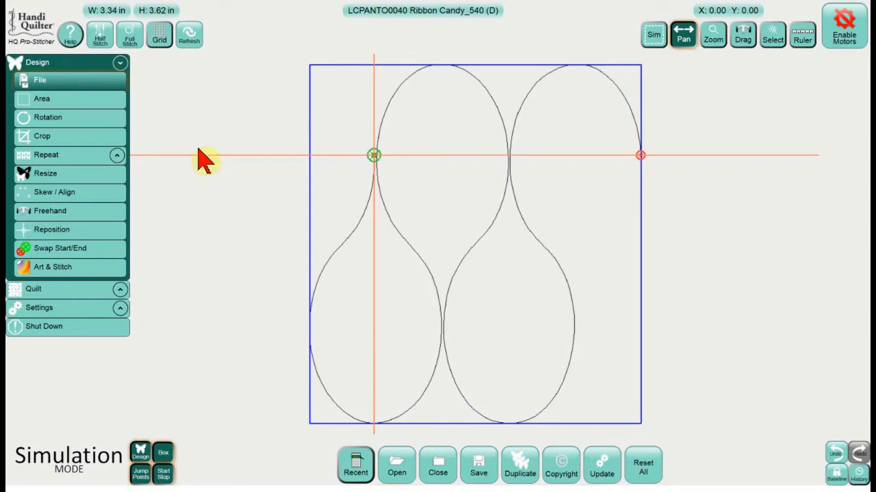
pyautogui.click(74, 177)
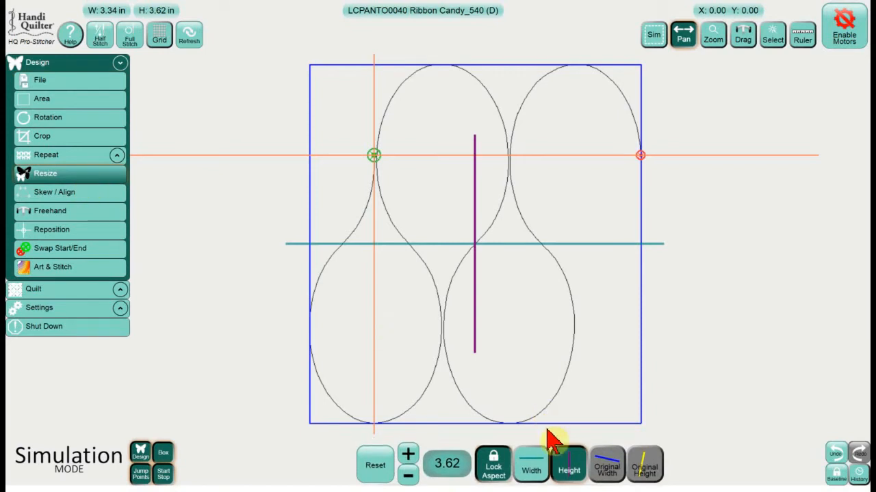
pyautogui.click(447, 465)
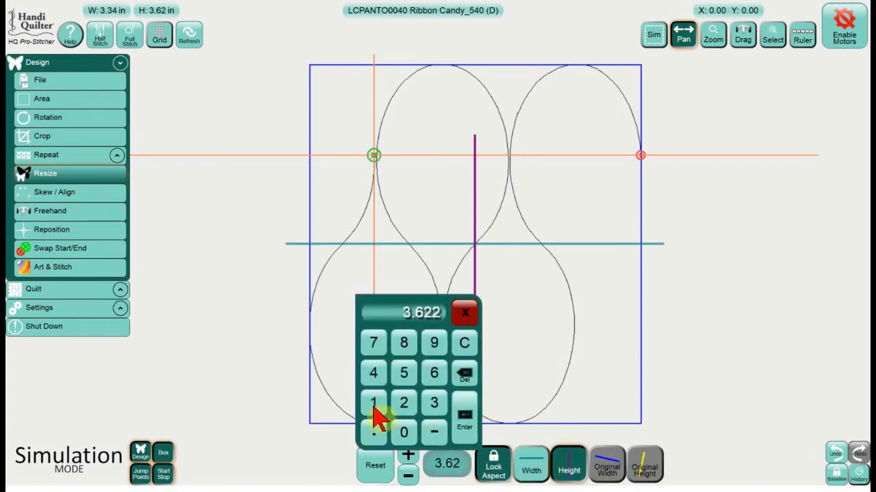
pyautogui.click(374, 405)
pyautogui.click(373, 431)
pyautogui.click(404, 374)
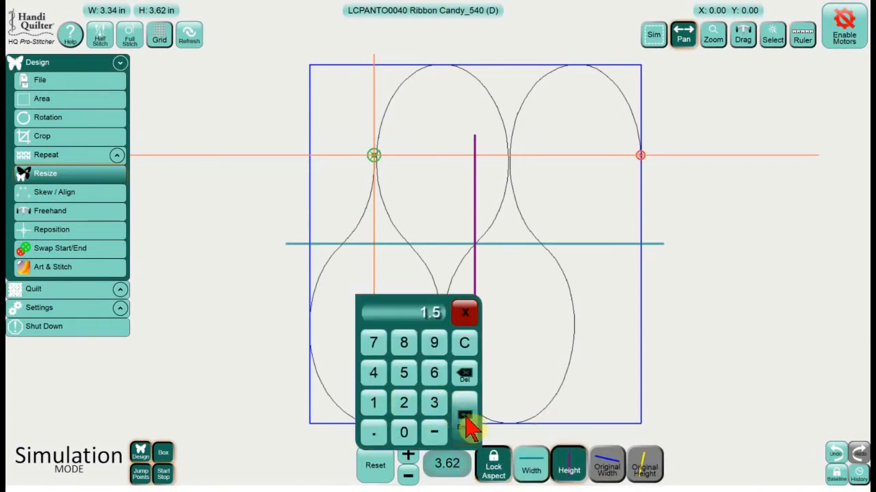
pyautogui.click(465, 419)
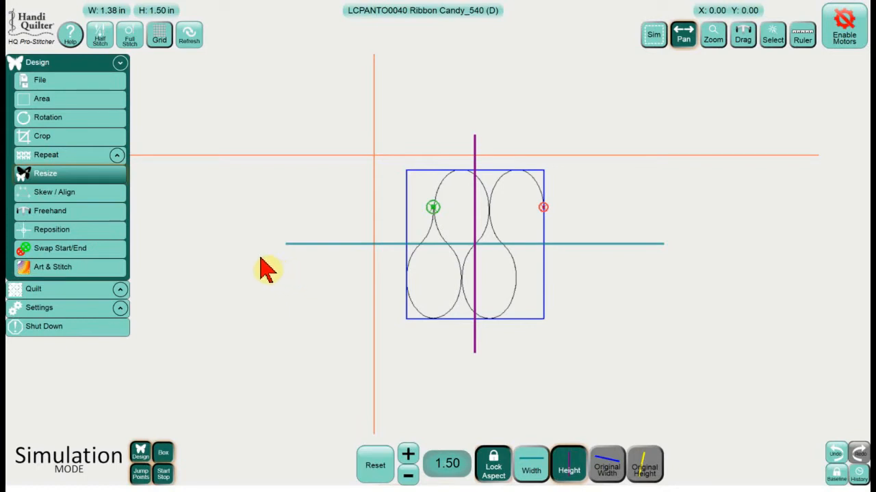
# - Create a two-corner area 10 in wide and 1.5 in high
pyautogui.click(53, 100)
pyautogui.click(449, 465)
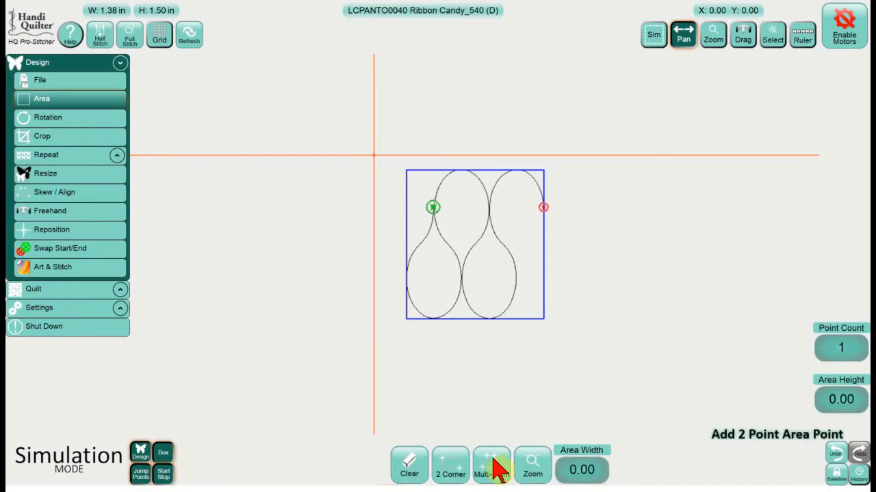
pyautogui.click(579, 469)
pyautogui.click(521, 415)
pyautogui.click(545, 443)
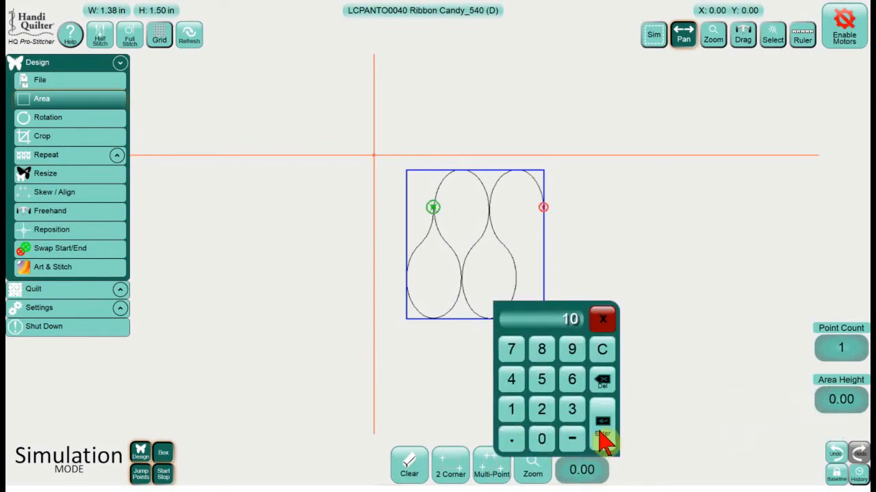
pyautogui.click(602, 437)
pyautogui.click(837, 402)
pyautogui.click(632, 365)
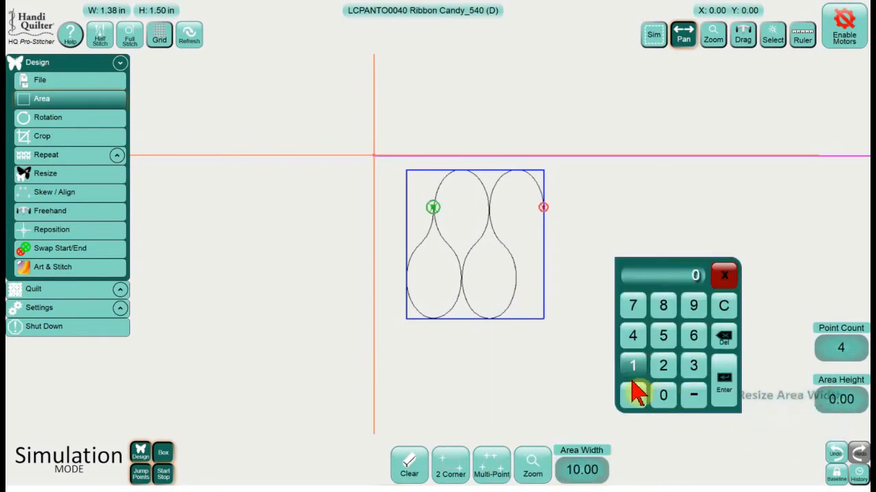
pyautogui.click(634, 396)
pyautogui.click(663, 335)
pyautogui.click(723, 383)
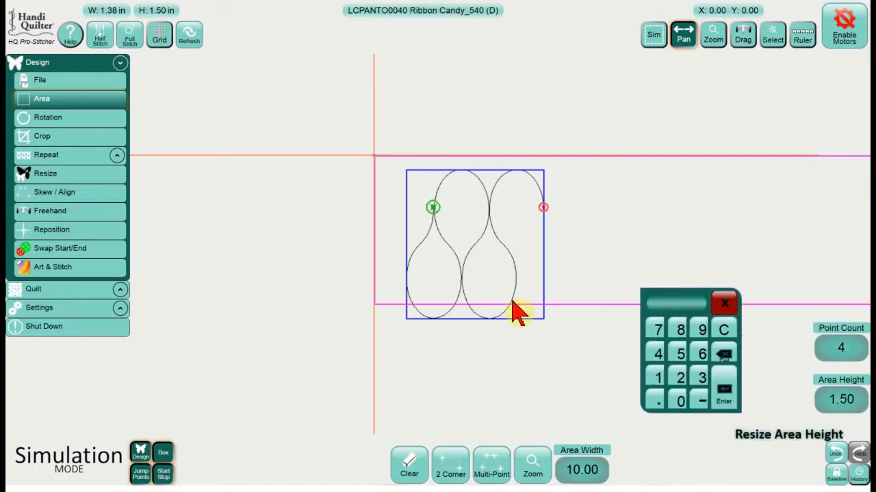
# - Fit repeats of the ribbon candy design into the area with horizontal Point 2 Point on, and show the whole row
pyautogui.click(49, 158)
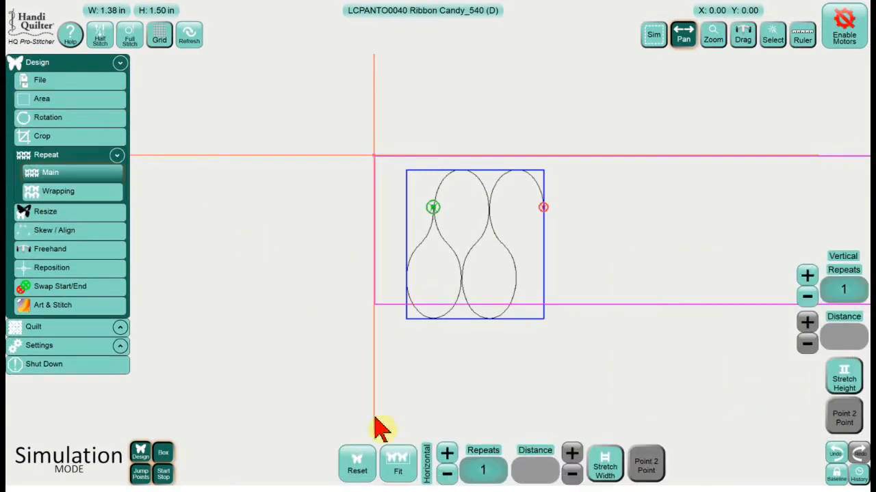
pyautogui.click(398, 464)
pyautogui.click(645, 465)
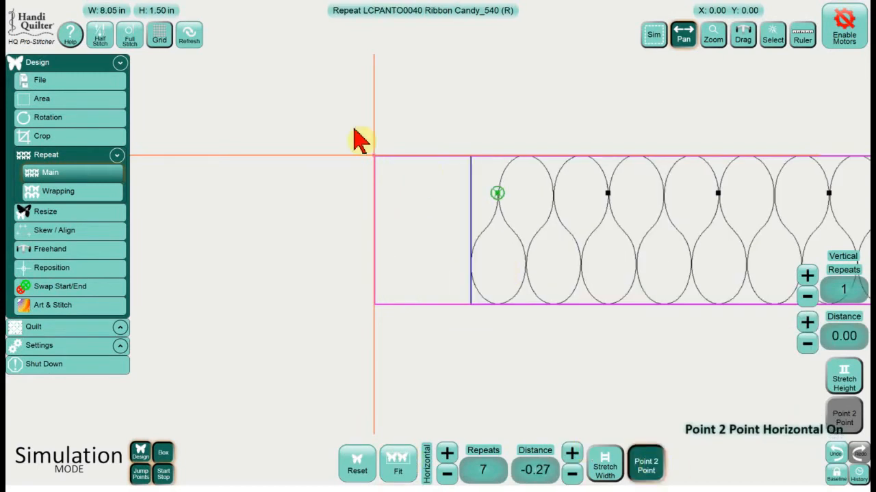
pyautogui.click(188, 40)
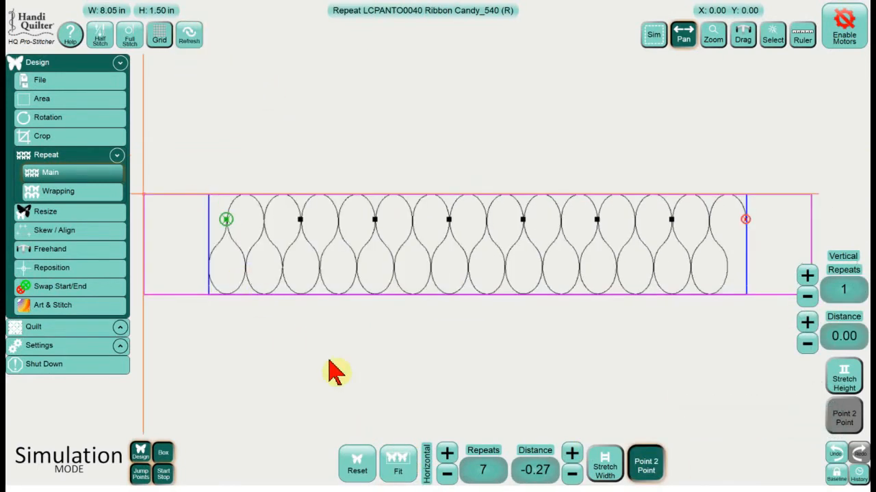
# - Set the horizontal repeats to 12 with Stretch Width on, and baseline the row as one design
pyautogui.click(447, 454)
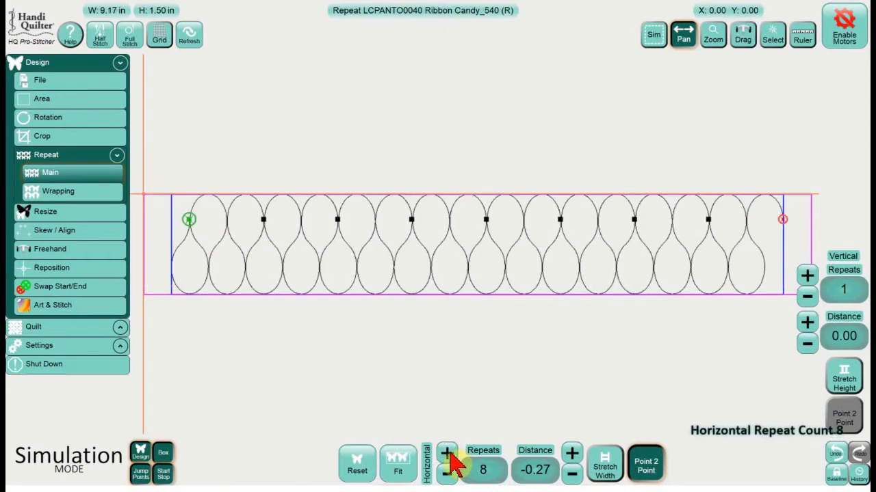
pyautogui.click(448, 454)
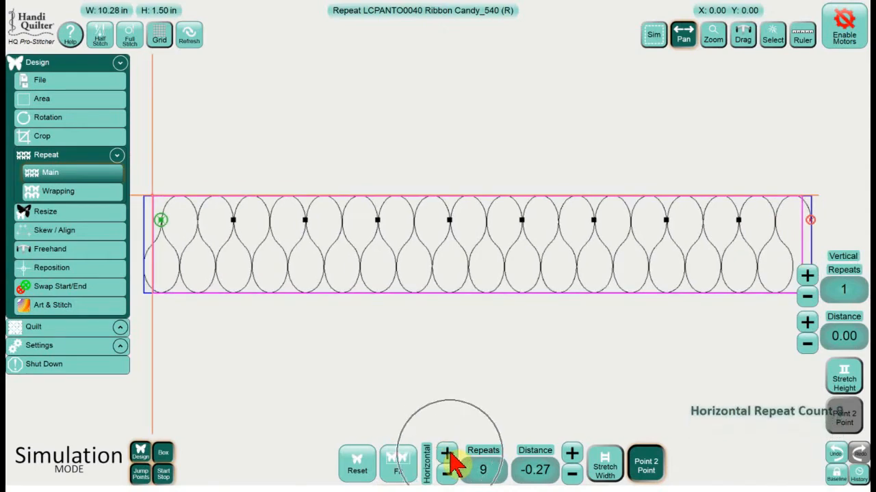
pyautogui.click(605, 465)
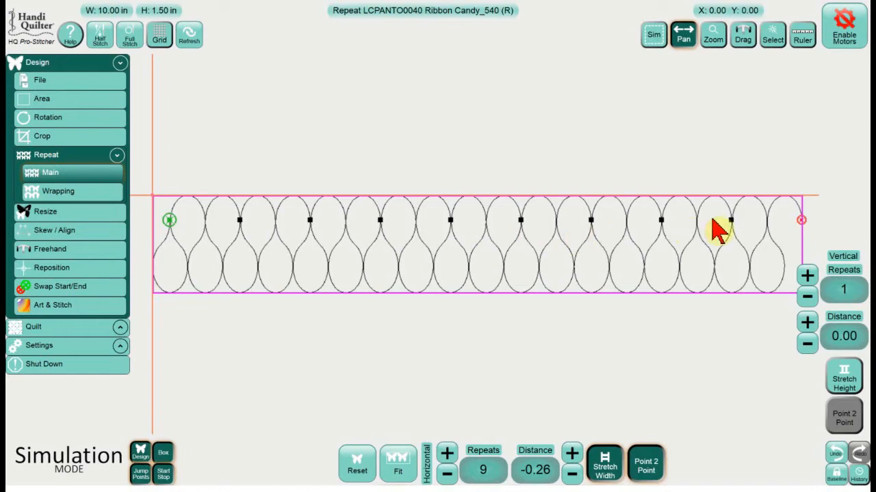
pyautogui.click(446, 454)
pyautogui.click(450, 453)
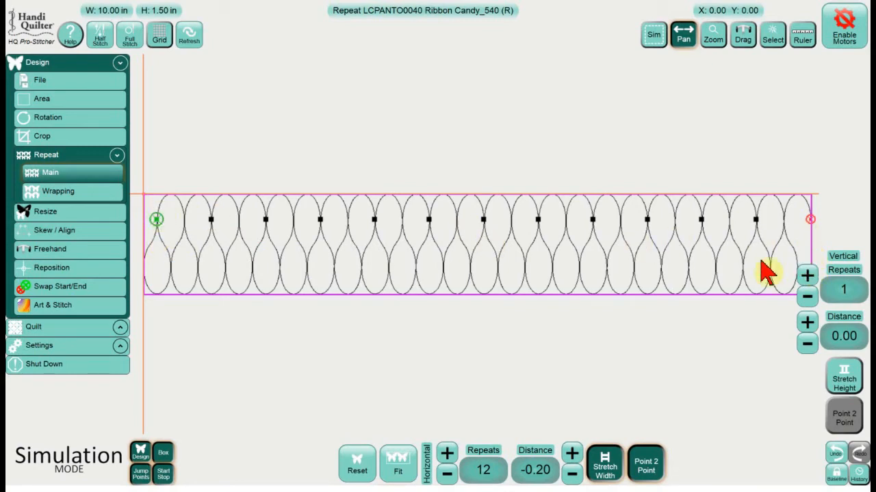
pyautogui.click(829, 472)
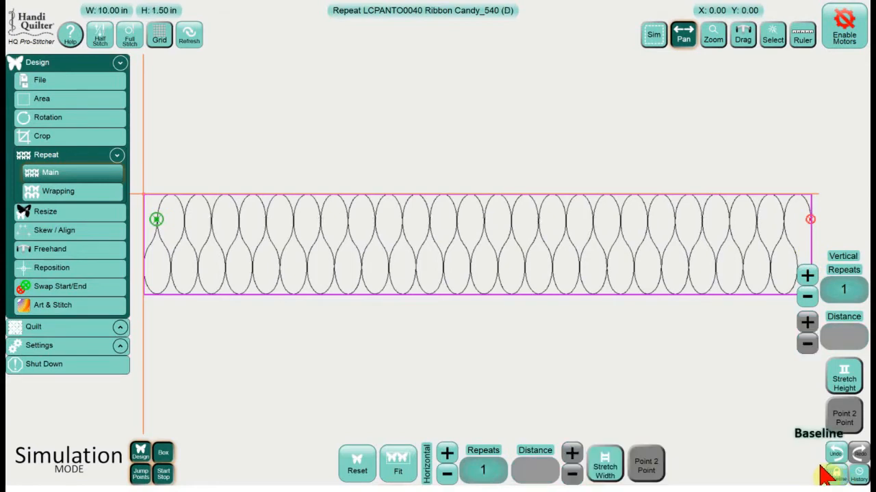
# - Move the start point to segment 45 at the base of the first loop, then crop Start-End and baseline the design
pyautogui.click(158, 221)
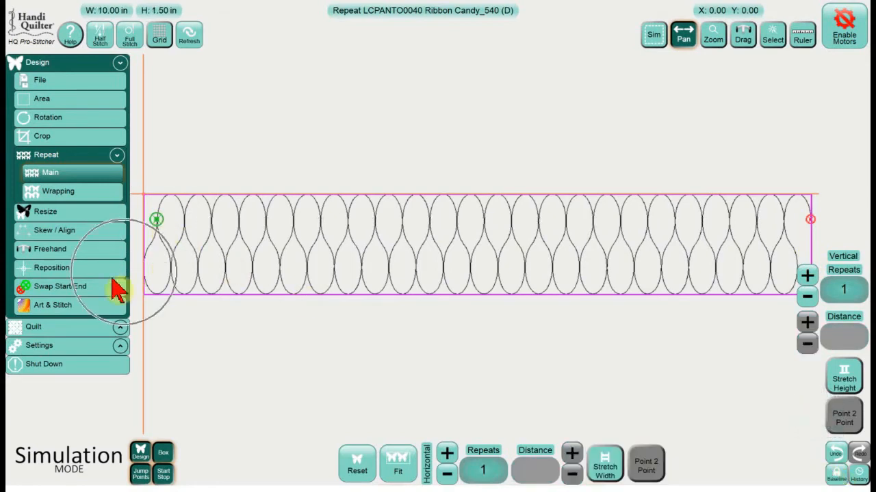
pyautogui.click(81, 329)
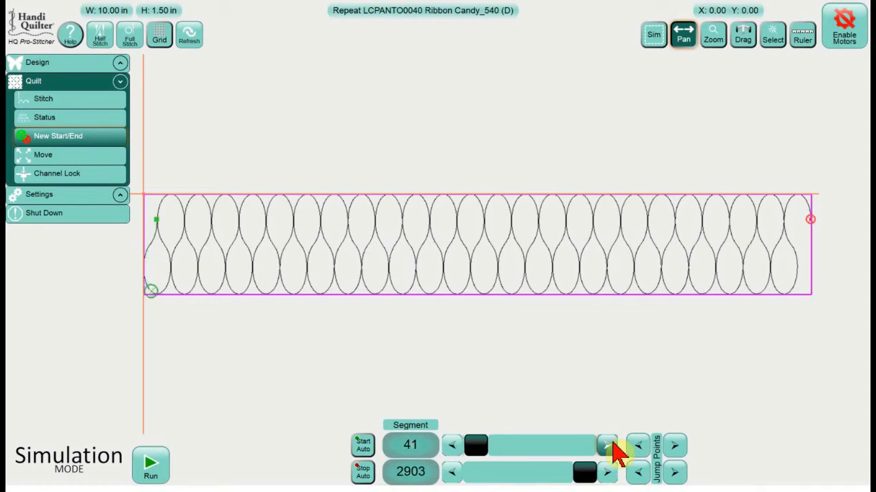
pyautogui.click(613, 446)
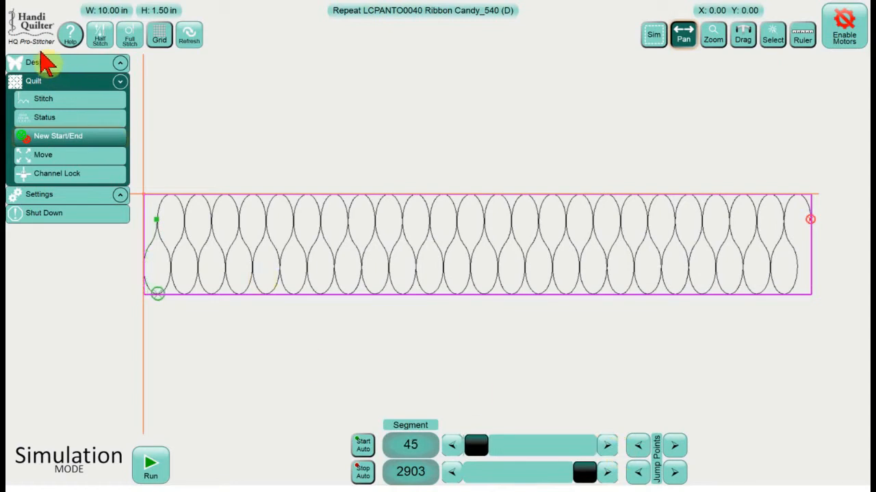
pyautogui.click(49, 64)
pyautogui.click(61, 133)
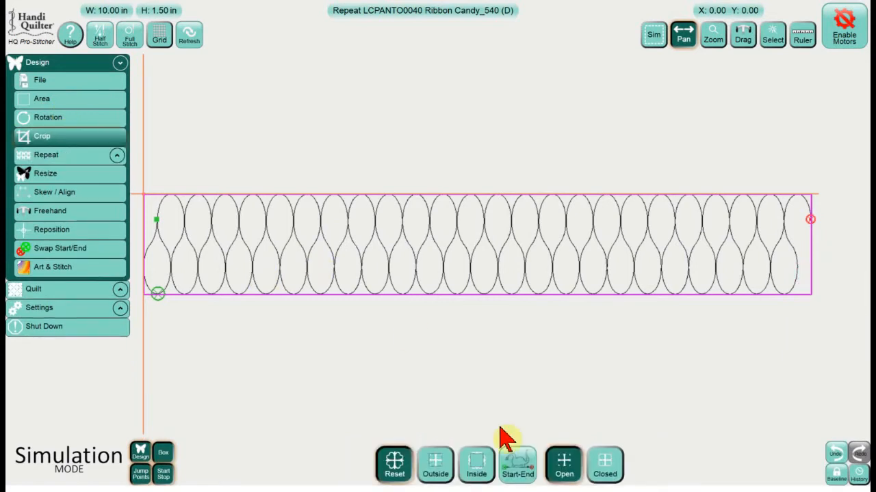
pyautogui.click(577, 464)
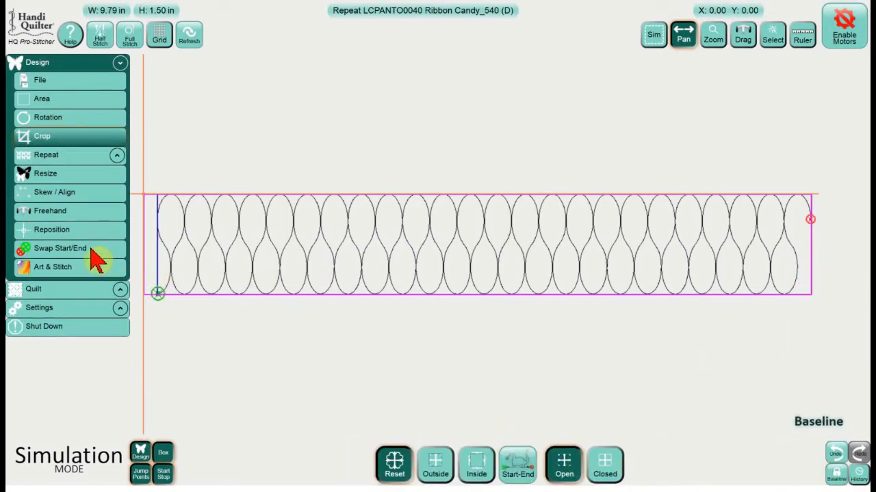
# - Move the end point back to segment 2841 at the top of the last loop and crop the design Start-End
pyautogui.click(77, 289)
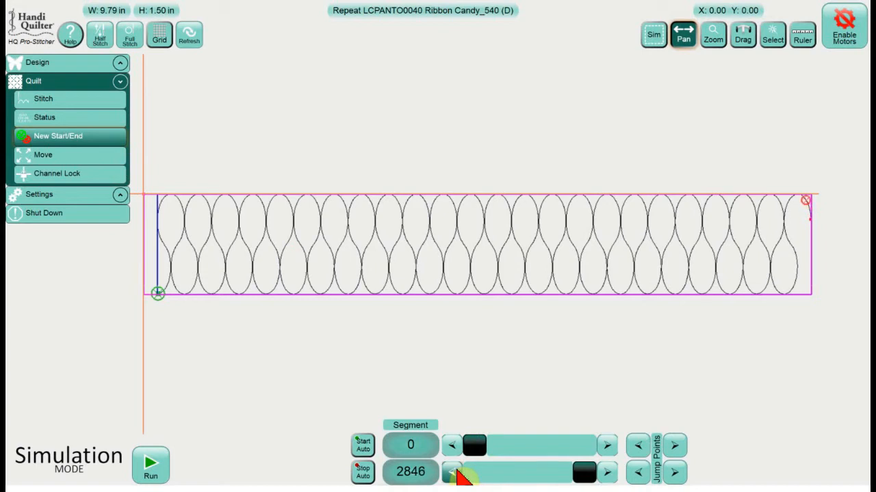
pyautogui.click(454, 474)
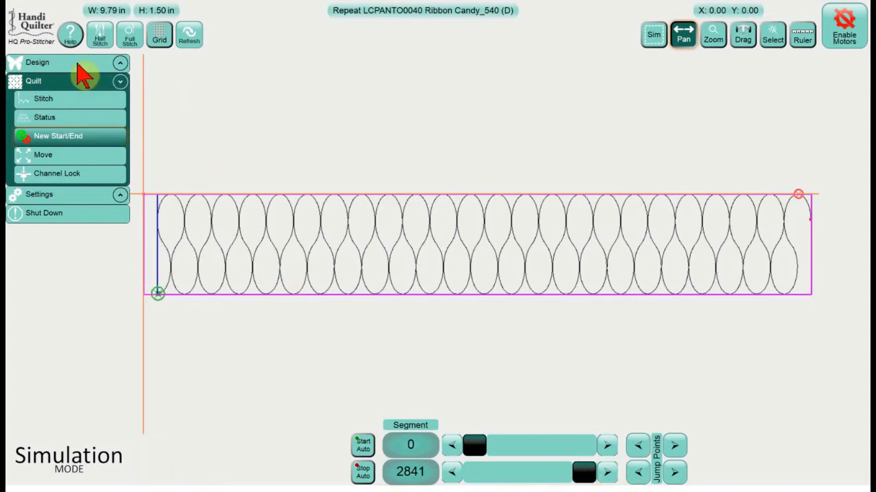
pyautogui.click(77, 63)
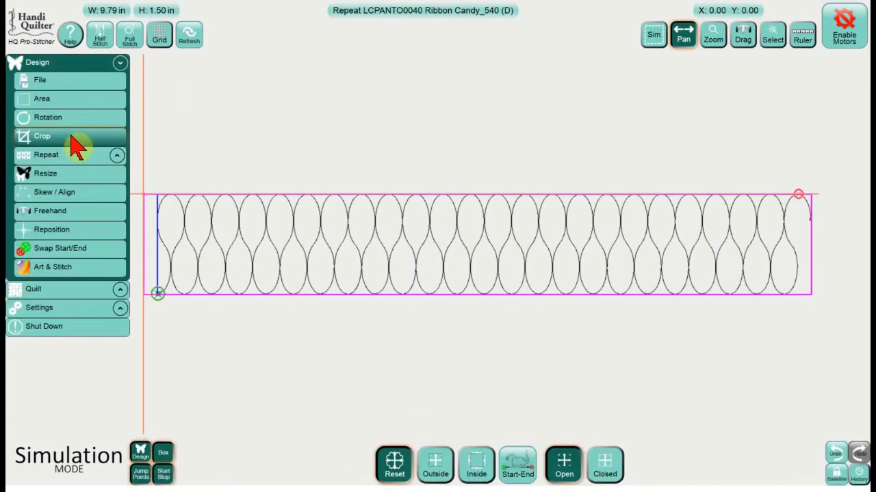
pyautogui.click(525, 470)
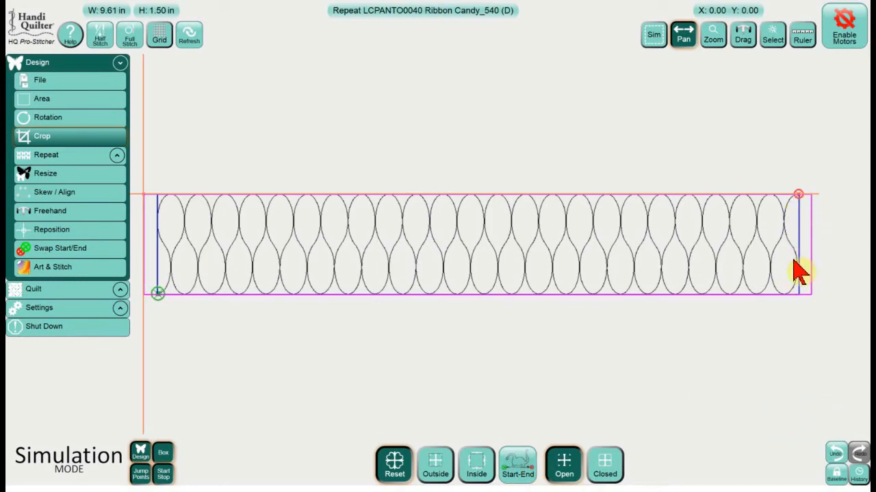
# - Stretch the cropped design to the full area width using horizontal alignment
pyautogui.click(68, 196)
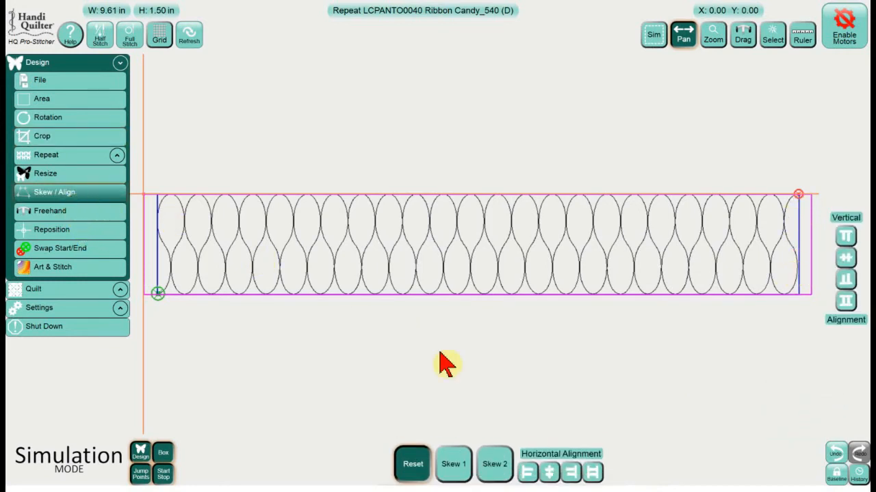
pyautogui.click(594, 473)
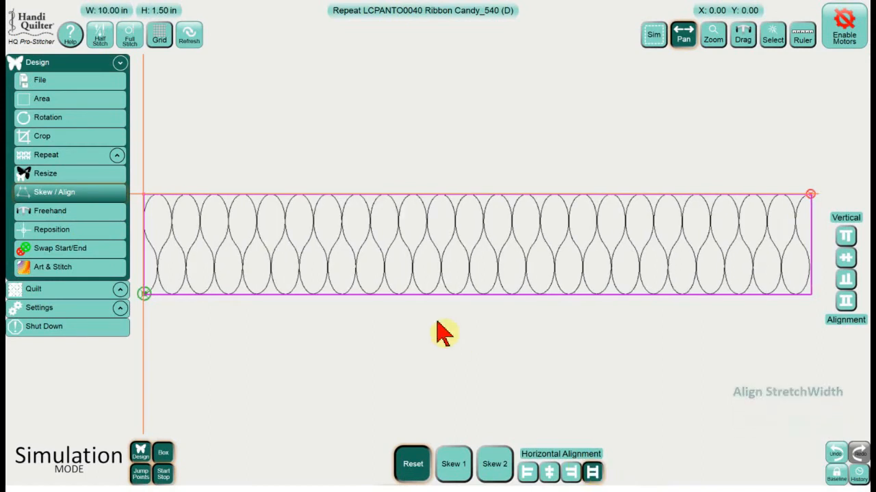
pyautogui.click(158, 33)
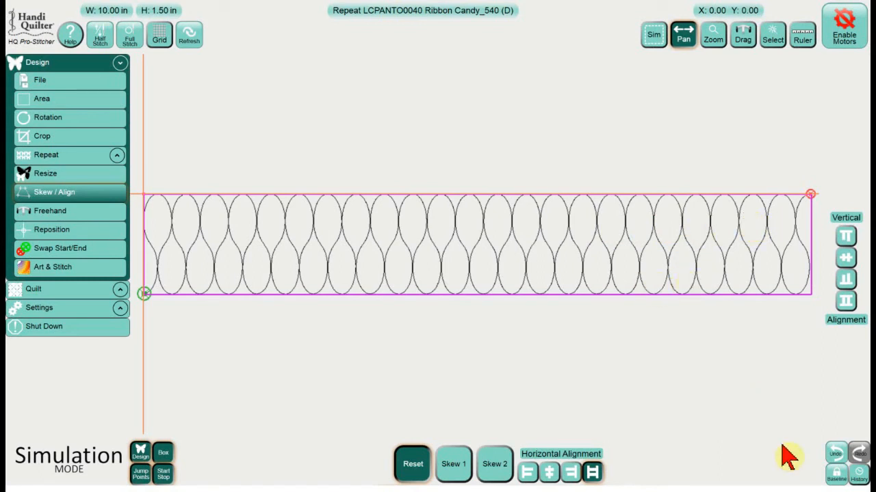
# - Save the design on drive E under the name "master sash"
pyautogui.click(58, 80)
pyautogui.click(478, 469)
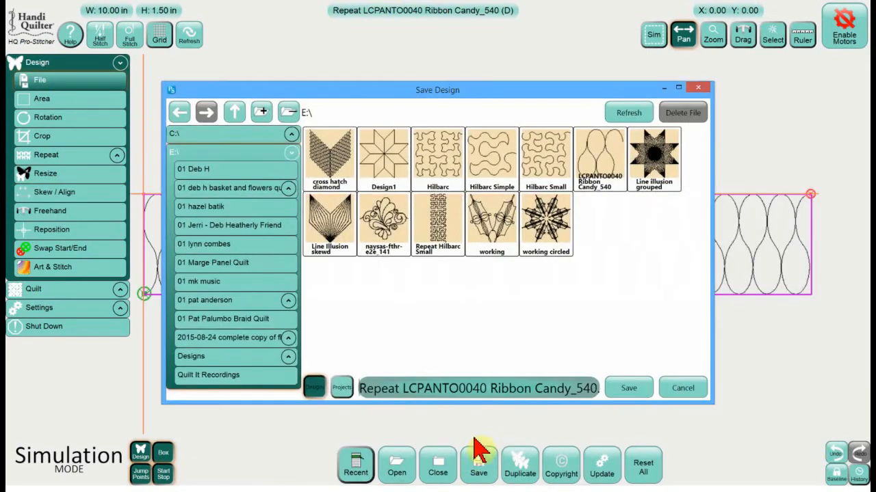
pyautogui.click(484, 388)
pyautogui.click(314, 387)
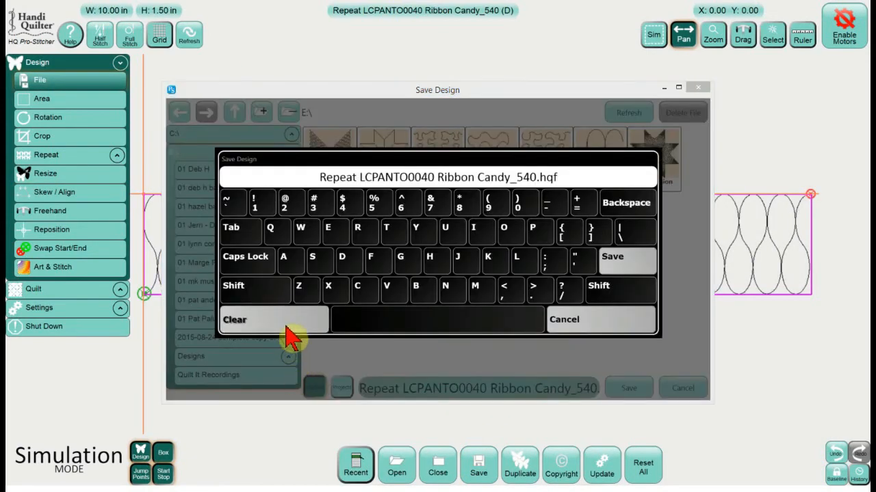
pyautogui.click(283, 321)
pyautogui.click(477, 181)
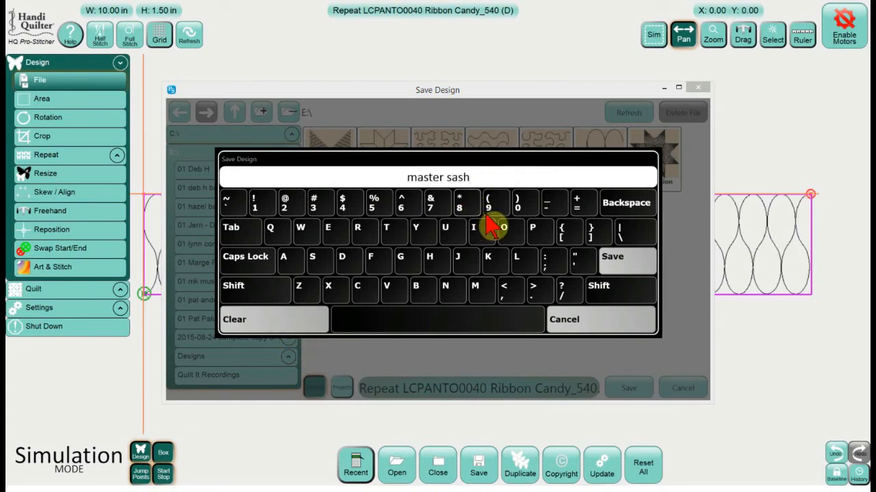
pyautogui.click(617, 265)
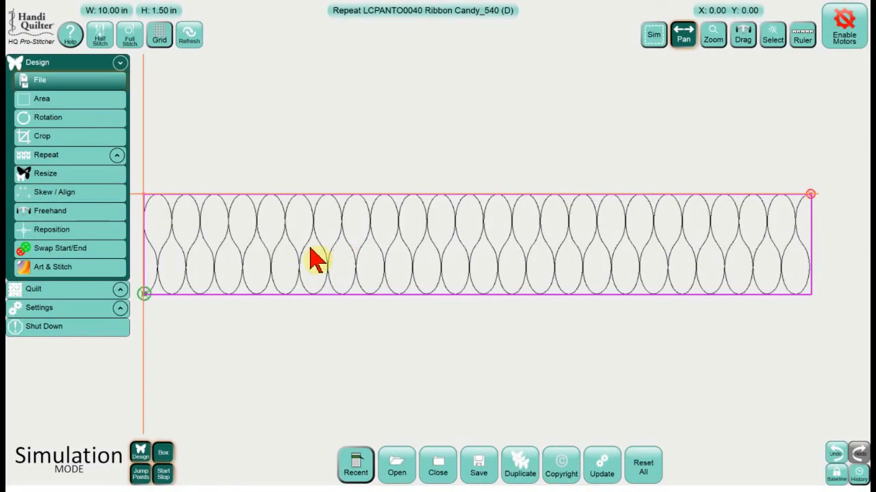
# - Clear the area boundary around the sashing design
pyautogui.click(75, 99)
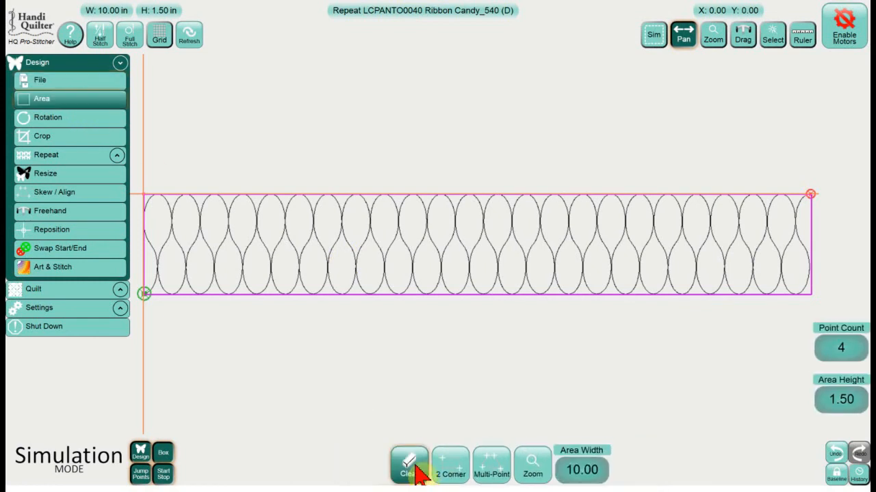
pyautogui.click(415, 468)
pyautogui.click(385, 227)
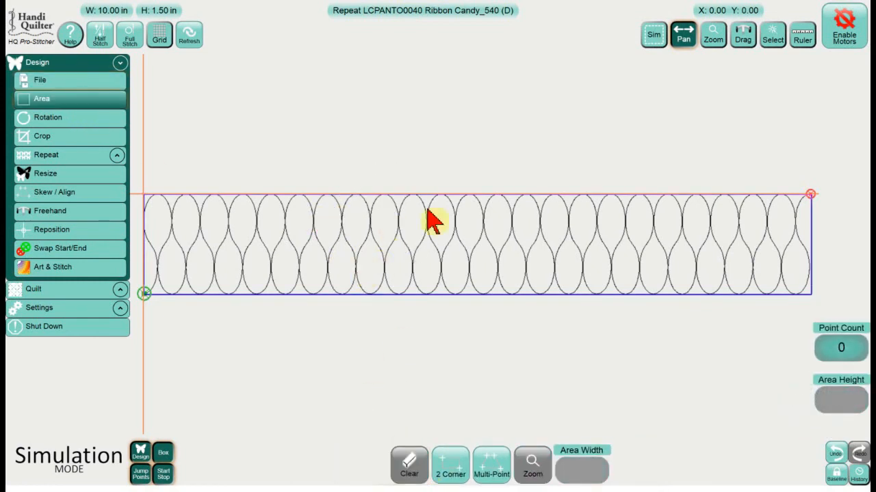
# - Rotate the sashing design 90° clockwise and bring the whole vertical strip into view
pyautogui.click(113, 118)
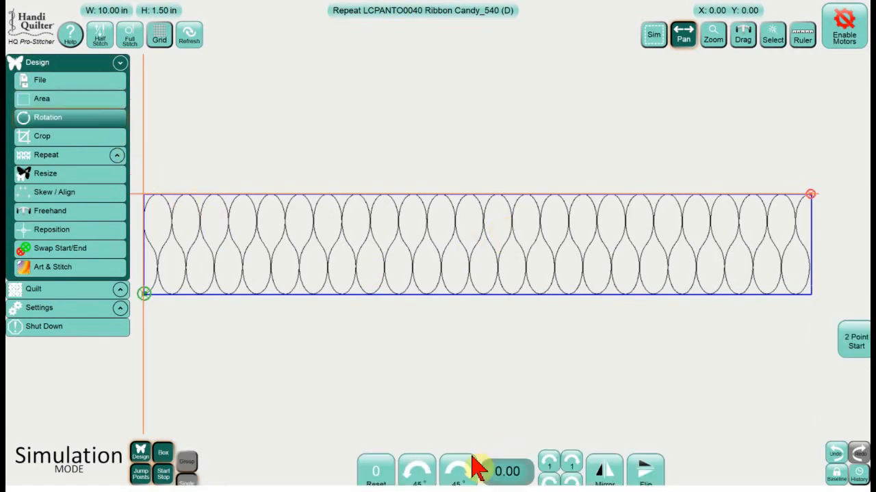
pyautogui.click(457, 469)
pyautogui.click(457, 469)
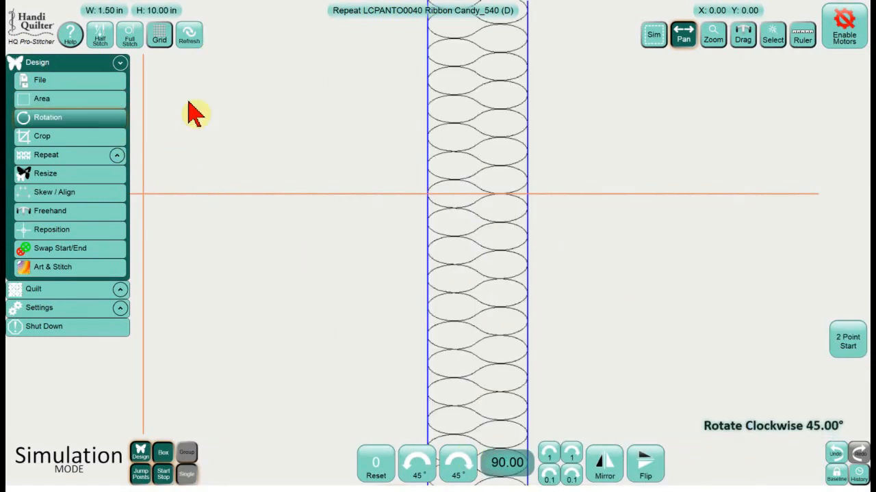
pyautogui.click(190, 34)
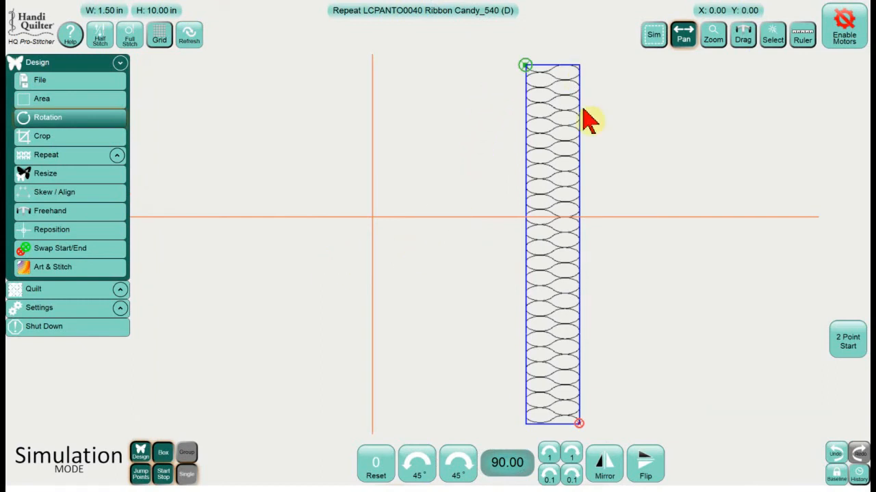
pyautogui.click(559, 262)
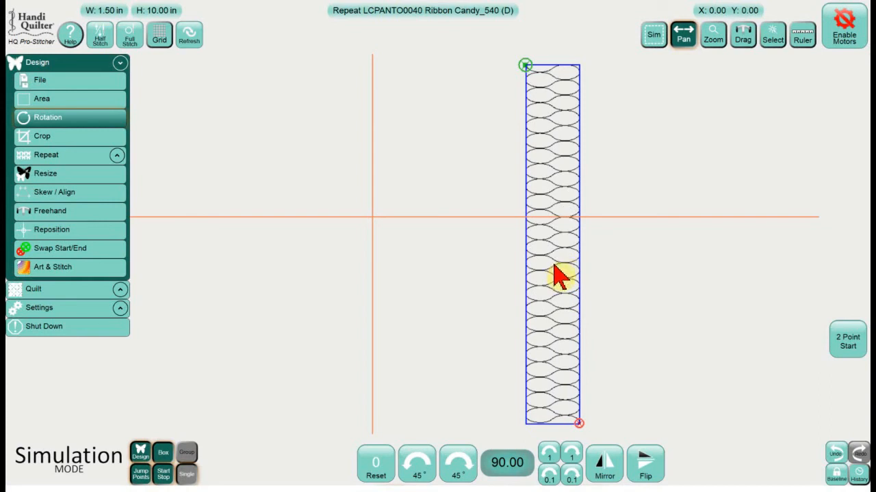
pyautogui.click(555, 267)
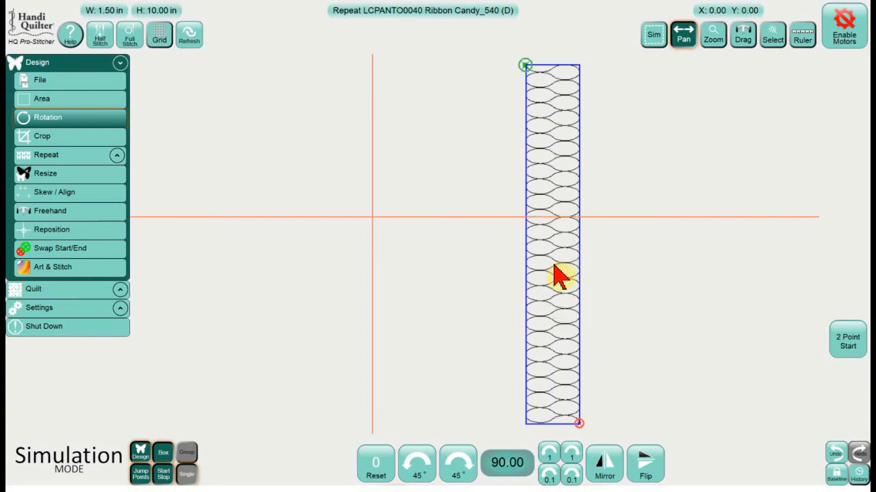